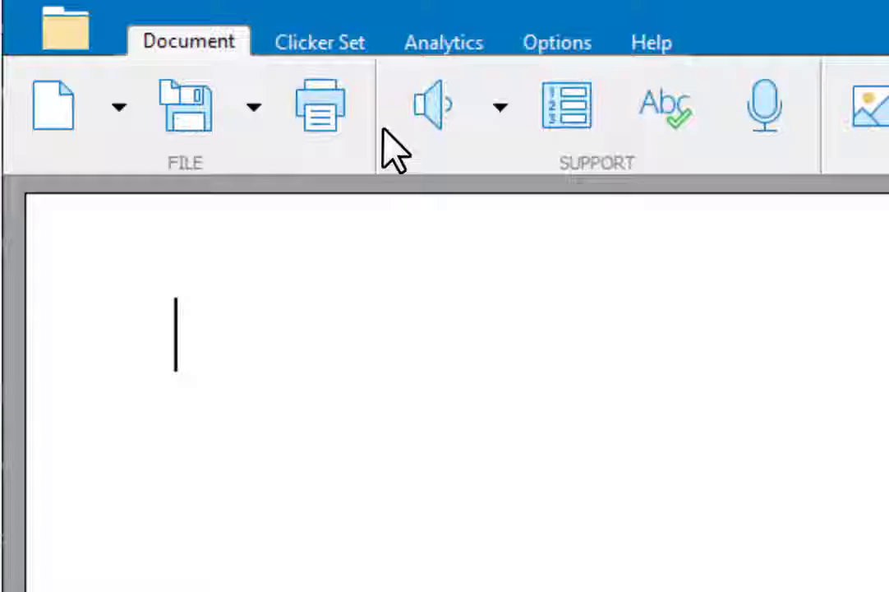
# - Create a new sentence set from five pasted animal sentences plus 'A kangaroo has a strong tail.'
pyautogui.click(344, 51)
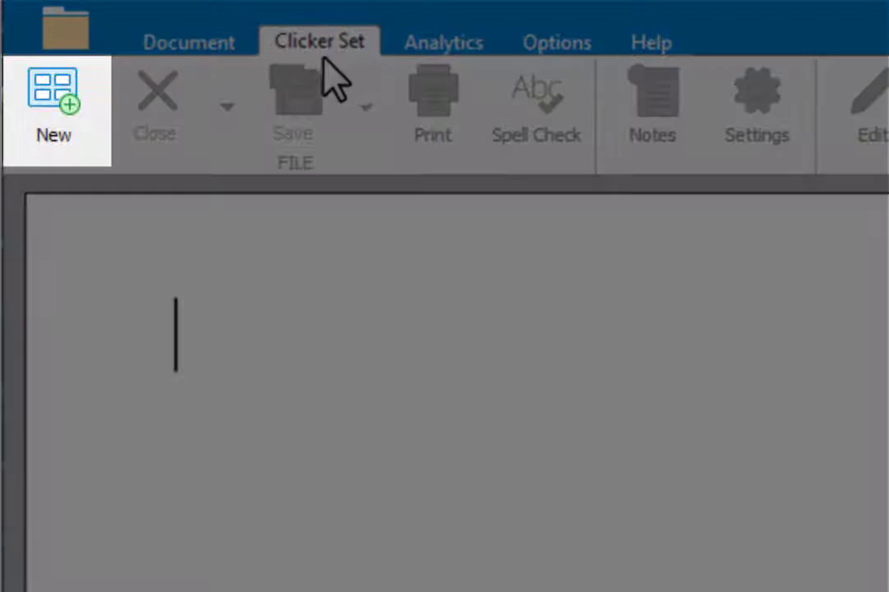
pyautogui.click(92, 149)
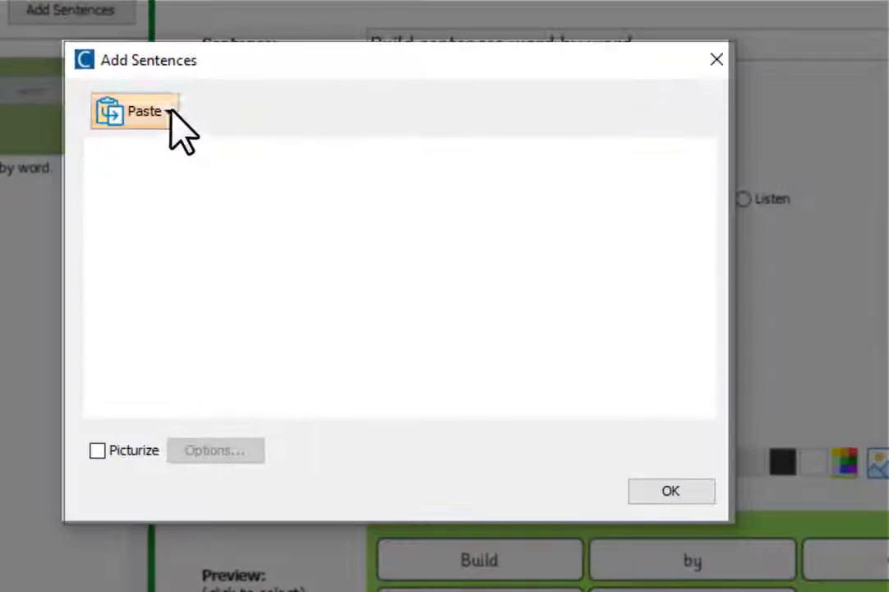
pyautogui.click(181, 121)
pyautogui.click(277, 158)
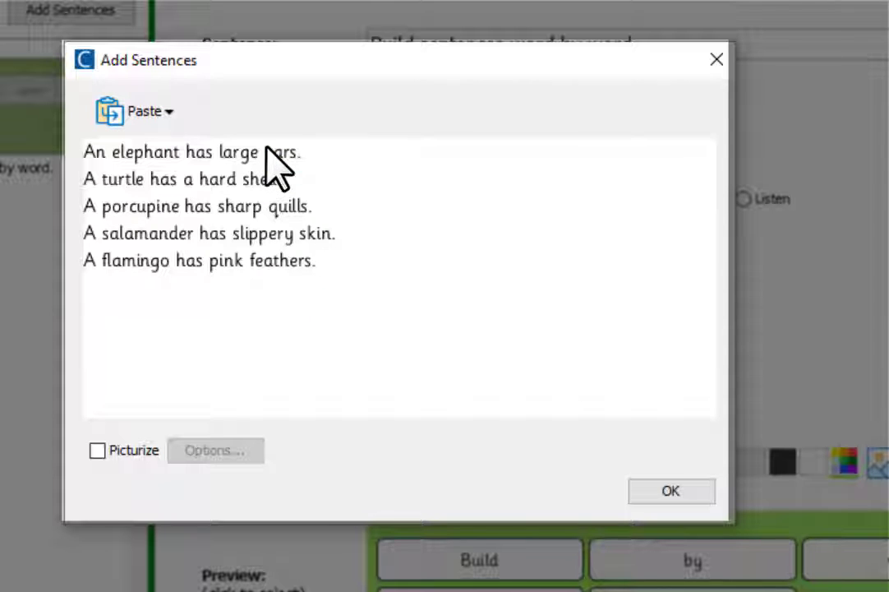
pyautogui.press('Return')
pyautogui.write('A kangaroo has a strong tail.')
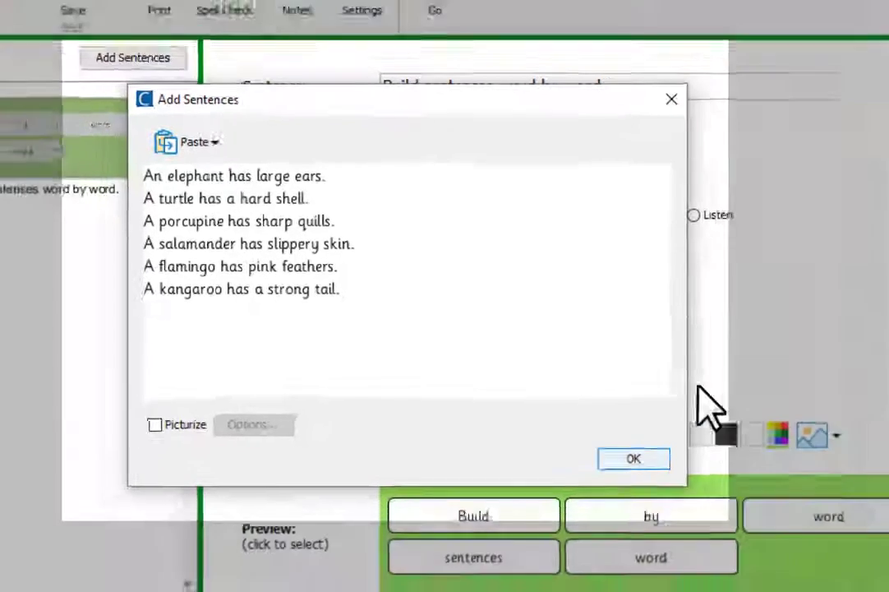
pyautogui.click(612, 435)
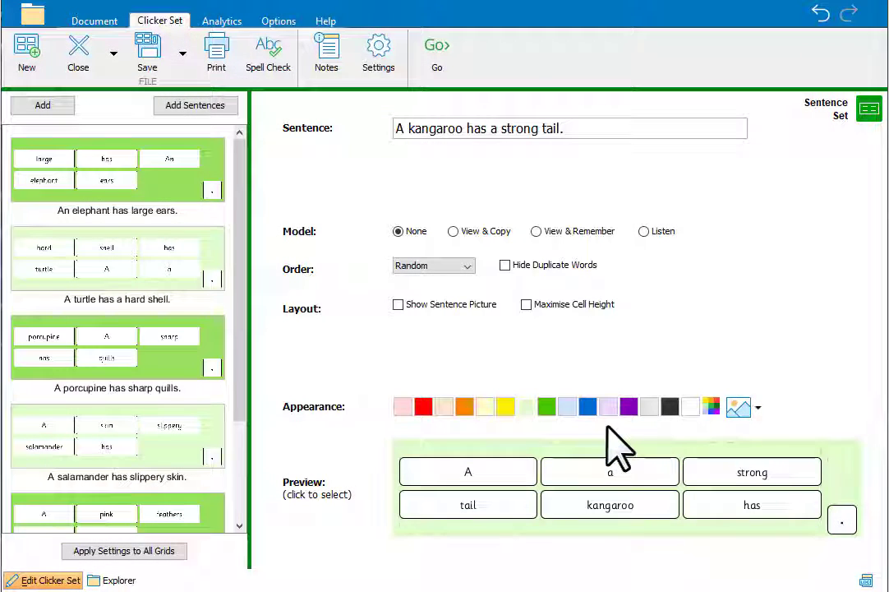
# - Look through the sentences, then set the elephant sentence's model to View & Copy
pyautogui.click(182, 282)
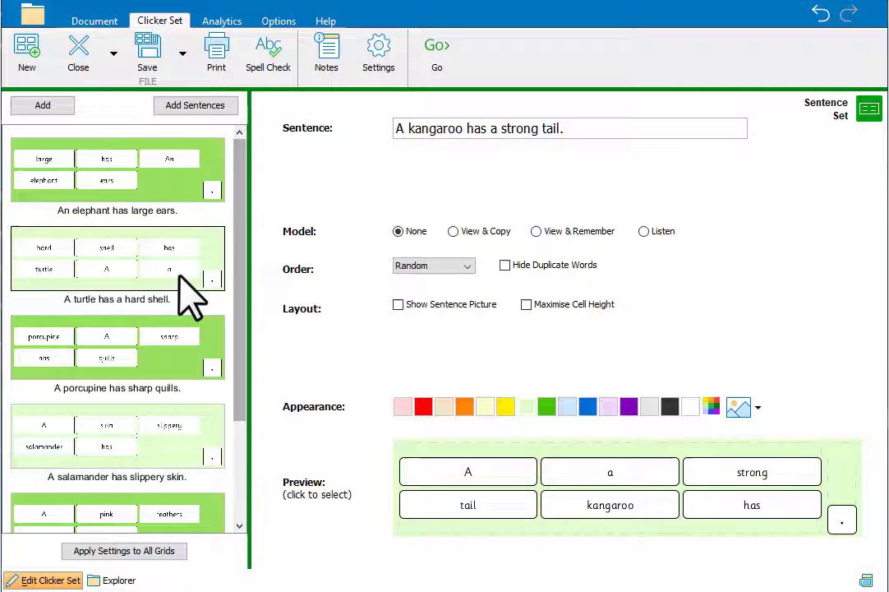
pyautogui.click(181, 366)
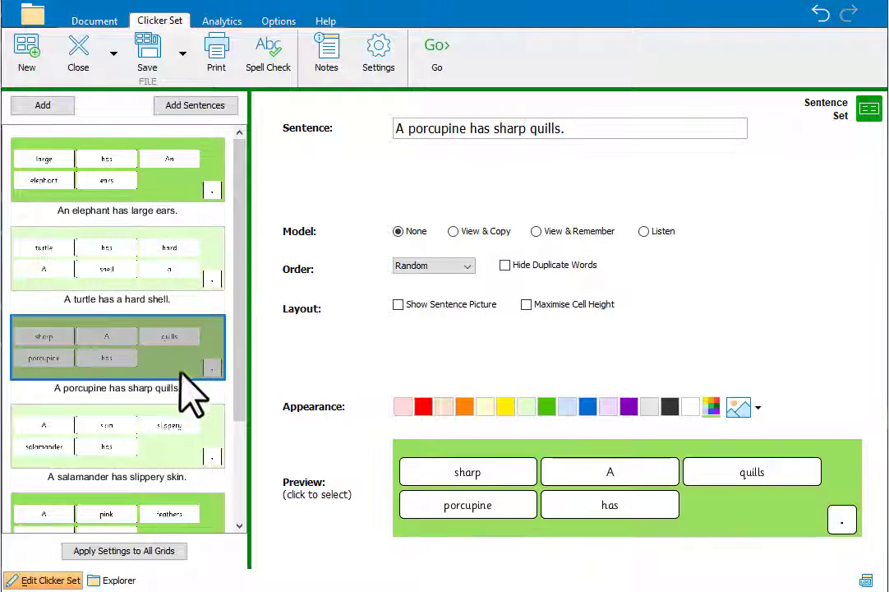
pyautogui.click(176, 444)
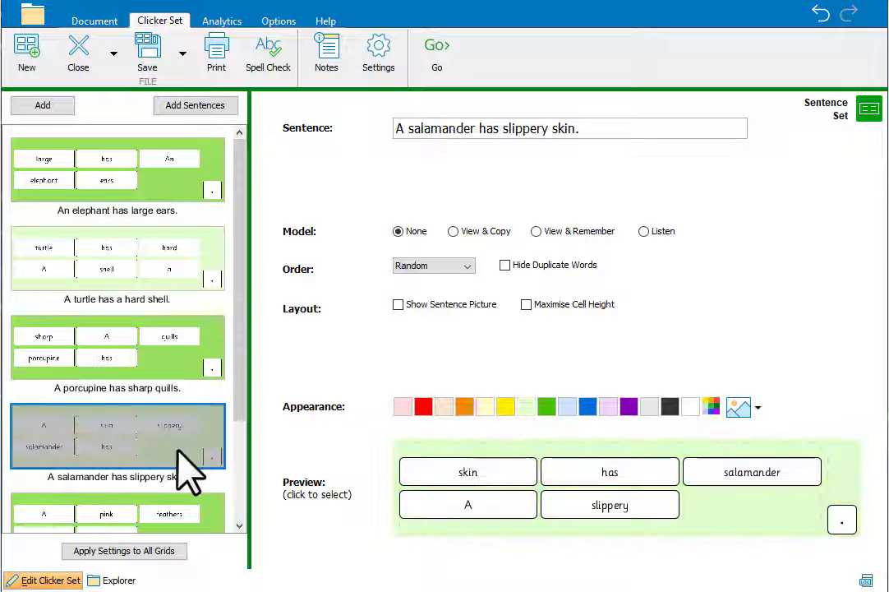
pyautogui.click(156, 188)
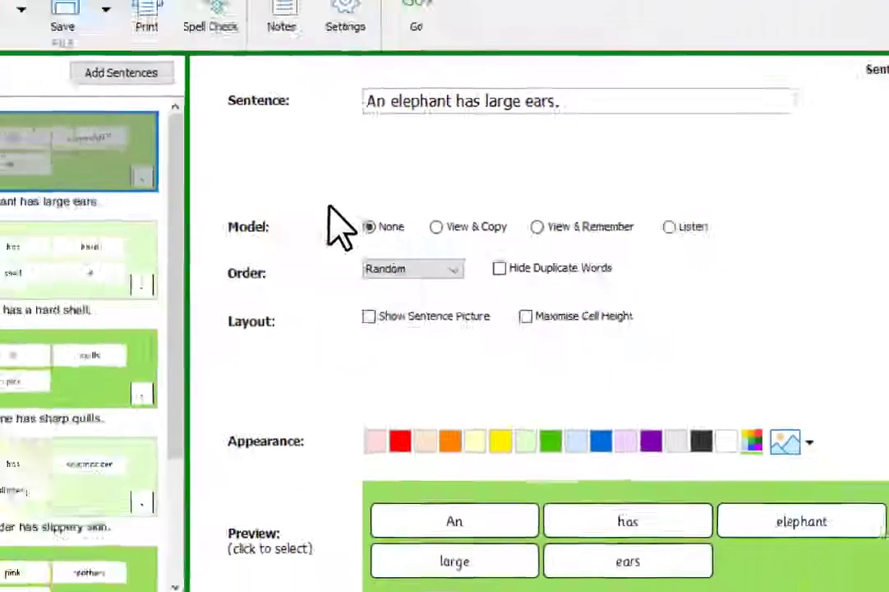
pyautogui.click(453, 230)
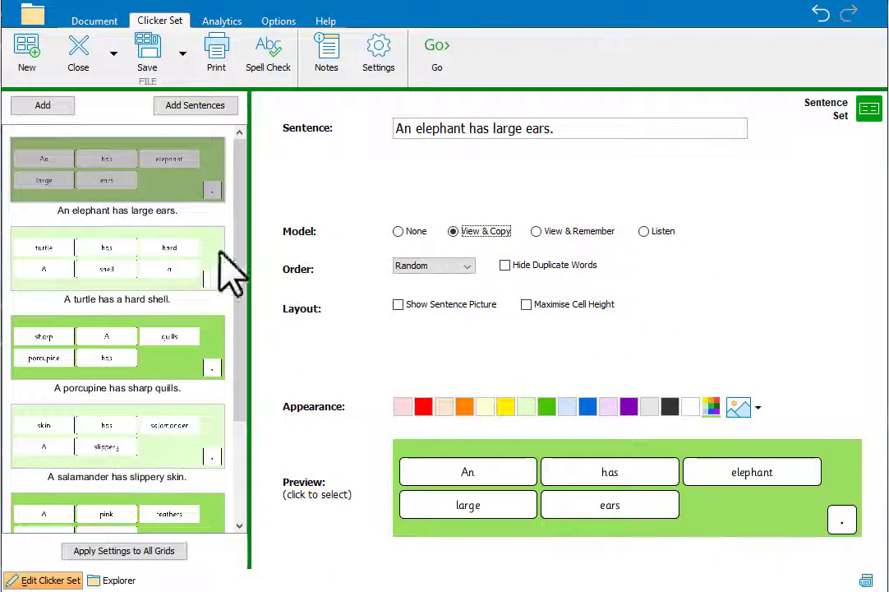
# - Set the turtle sentence to View & Remember and the porcupine sentence to Listen
pyautogui.click(167, 259)
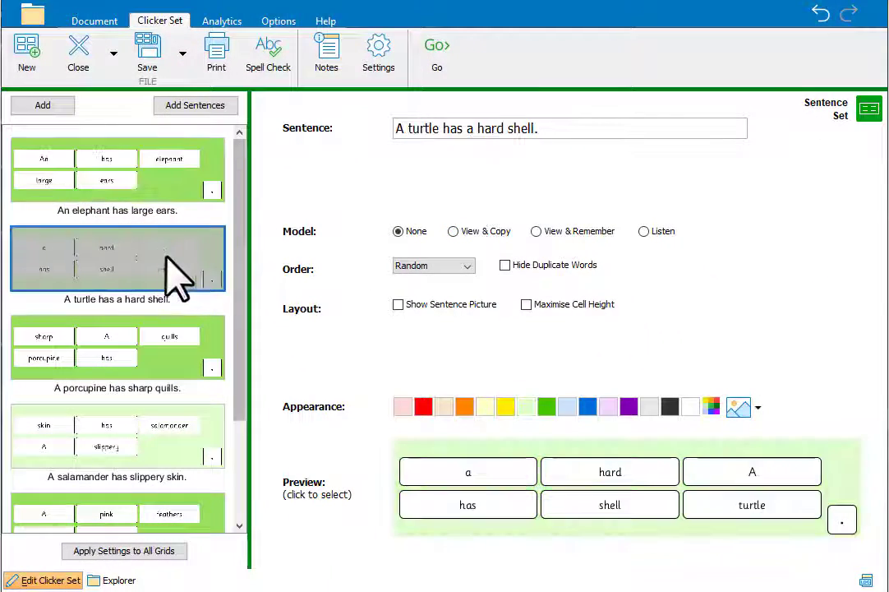
pyautogui.click(536, 231)
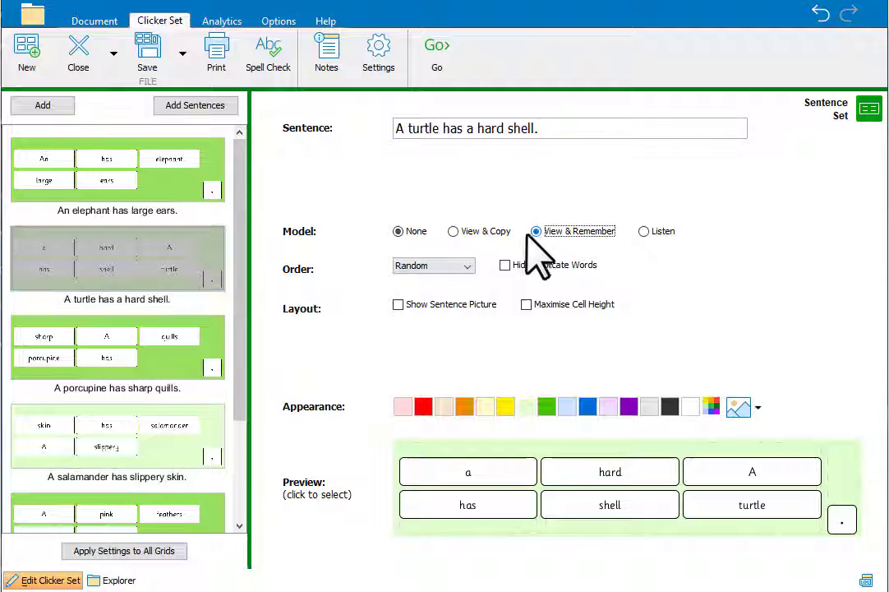
pyautogui.click(159, 359)
pyautogui.click(643, 232)
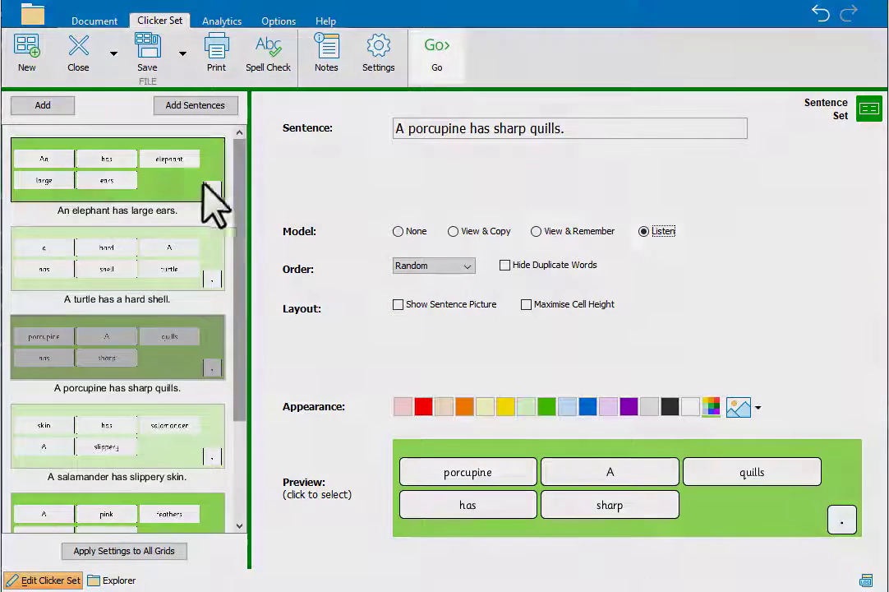
# - Run the set in a document, view and hide the turtle's model, then reach porcupine
pyautogui.click(166, 194)
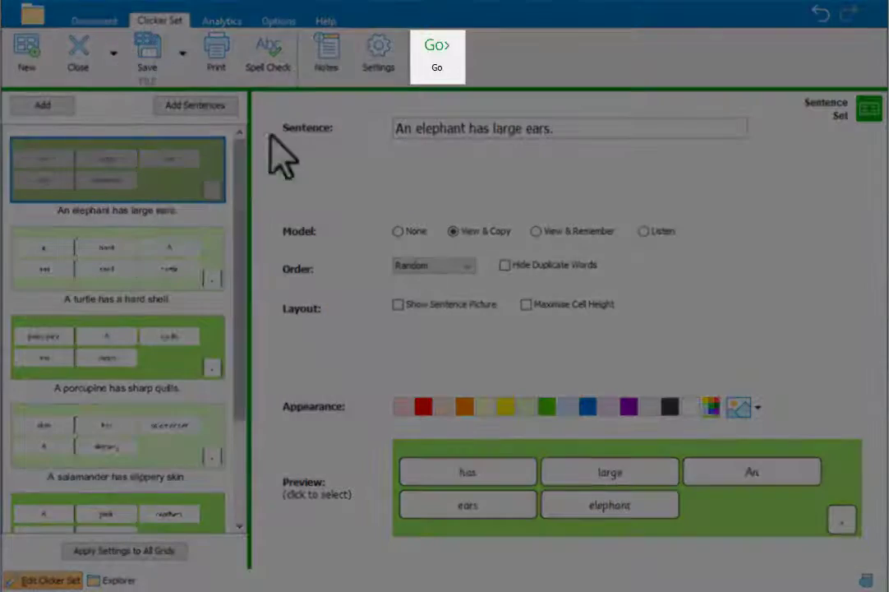
pyautogui.click(446, 65)
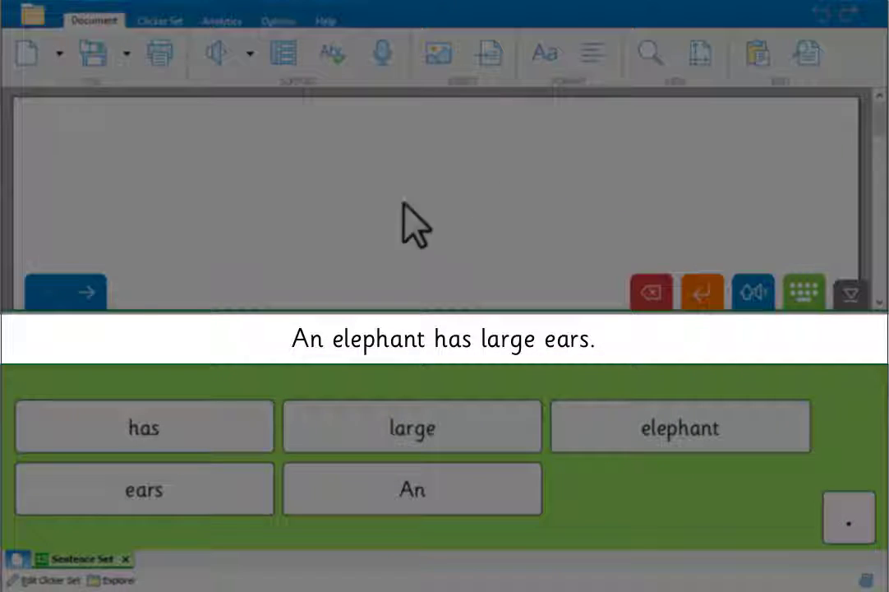
pyautogui.click(99, 299)
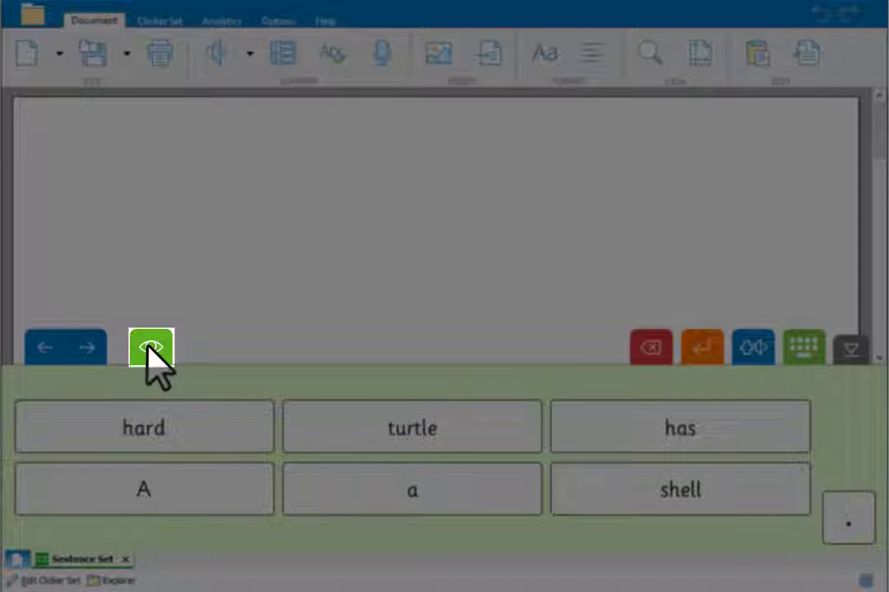
pyautogui.click(153, 351)
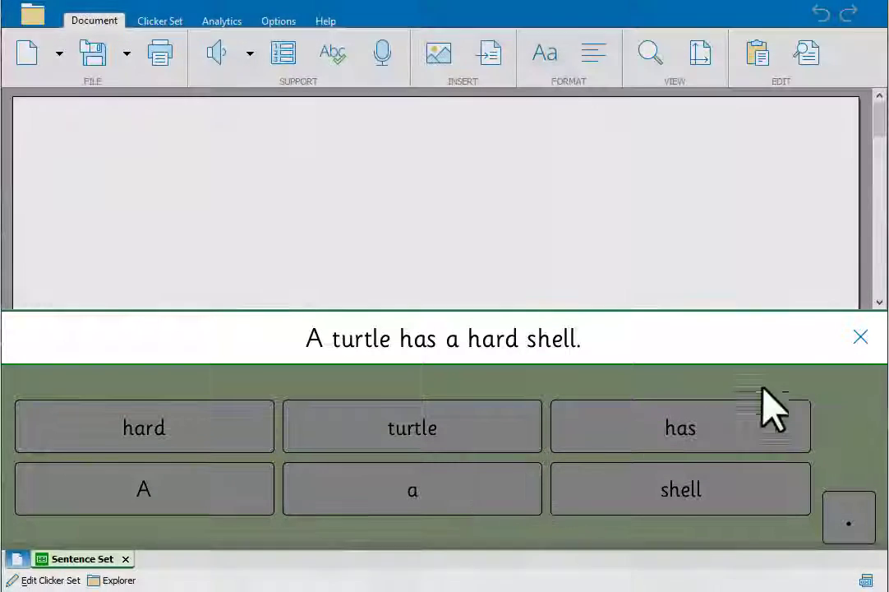
pyautogui.click(863, 340)
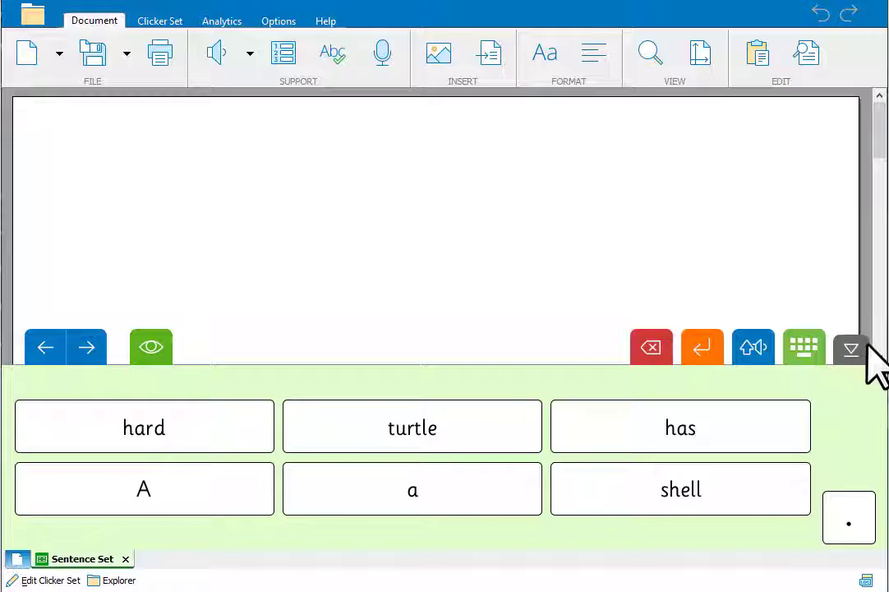
pyautogui.click(91, 354)
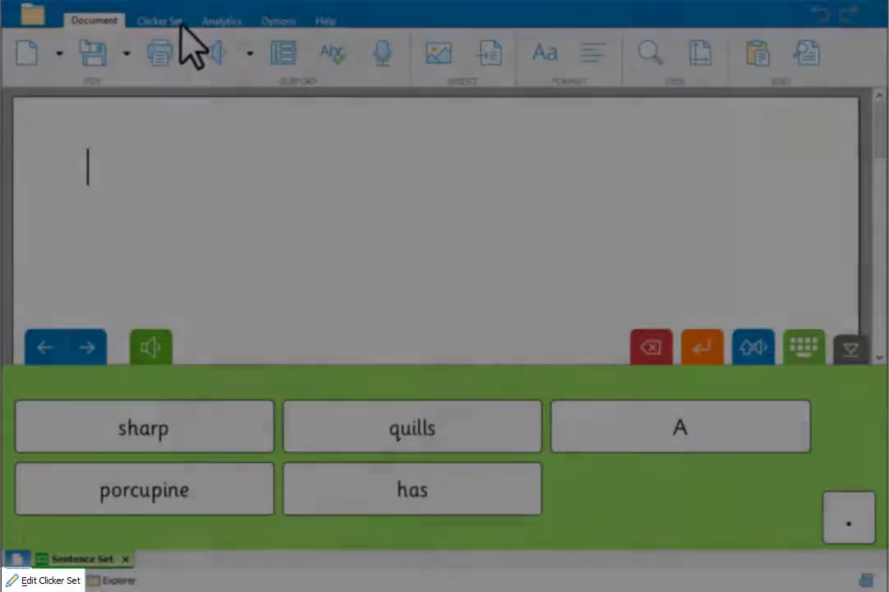
# - Return to editing the sentence set with the elephant sentence selected
pyautogui.click(176, 20)
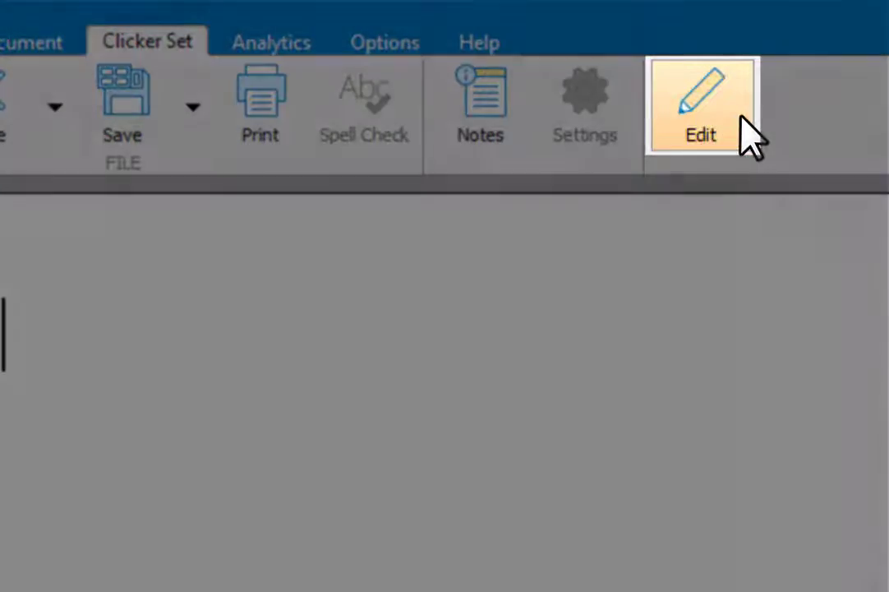
pyautogui.click(742, 117)
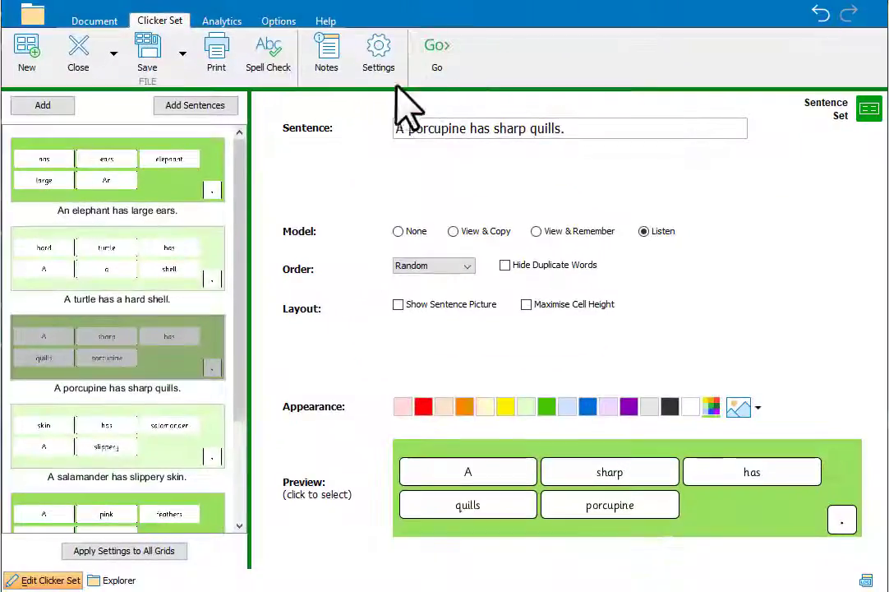
pyautogui.click(184, 192)
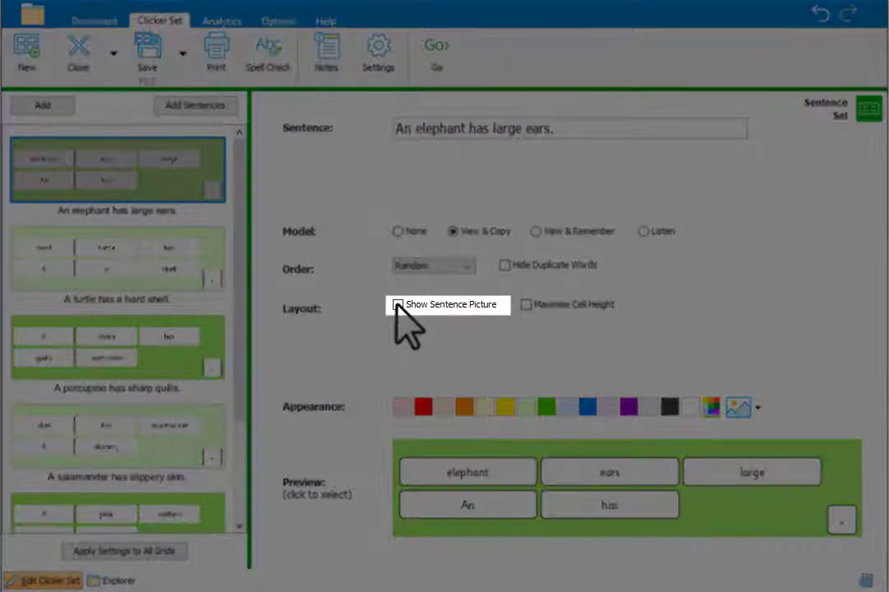
# - Add a picture cell holding the first CrickPix2 Animal Life elephant picture
pyautogui.click(397, 304)
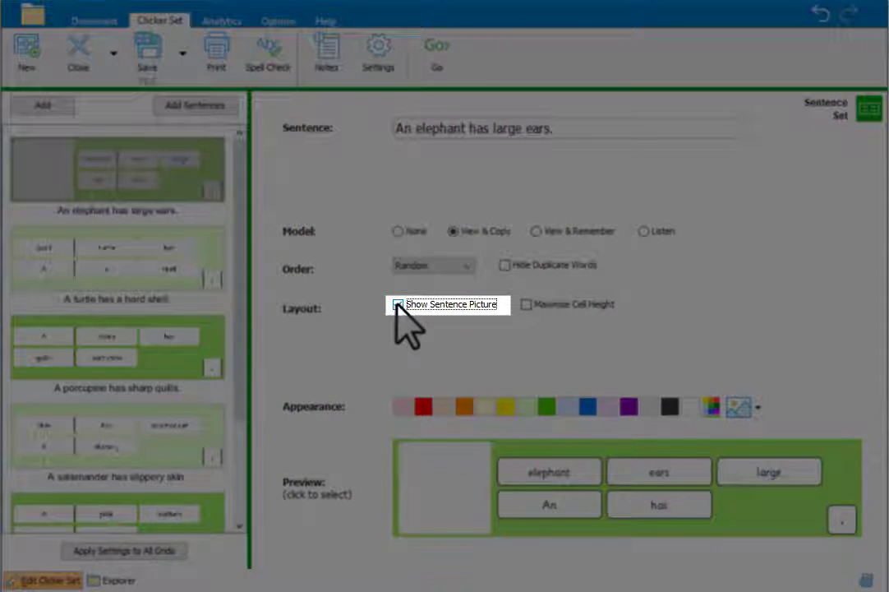
pyautogui.click(446, 489)
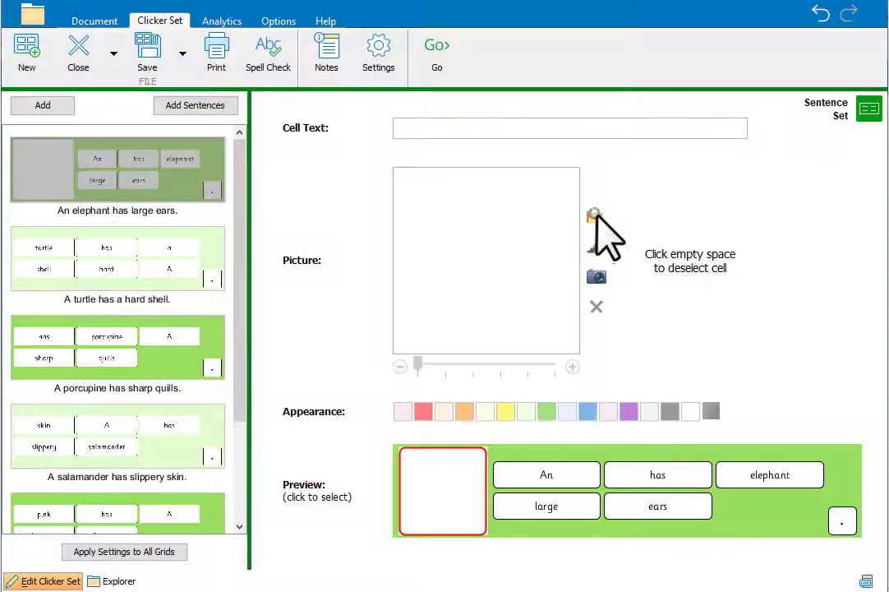
pyautogui.click(592, 214)
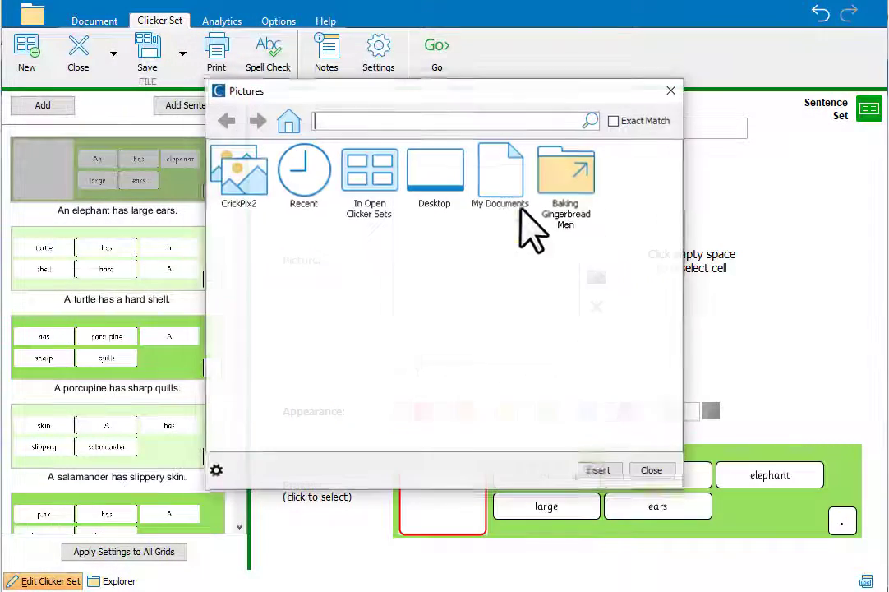
pyautogui.doubleClick(253, 184)
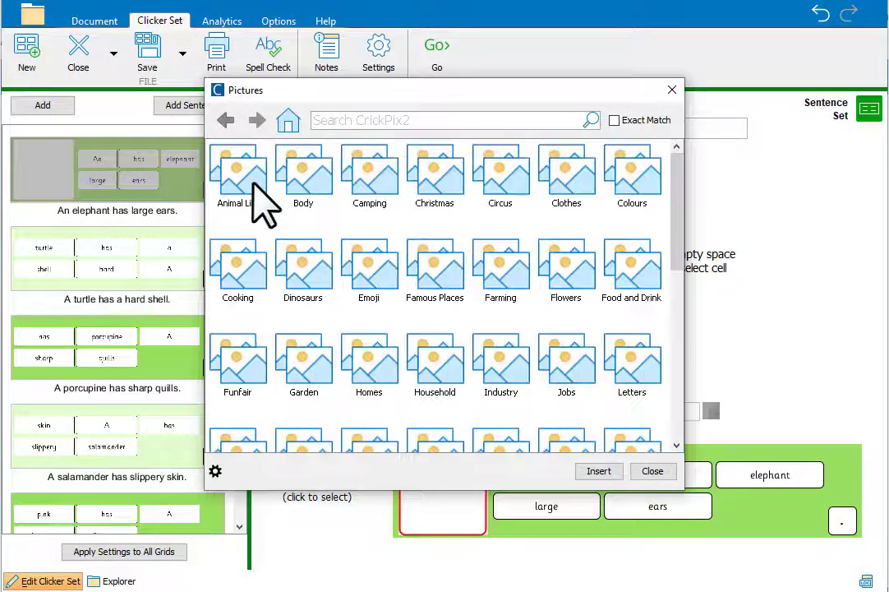
pyautogui.doubleClick(253, 184)
pyautogui.write('eleph')
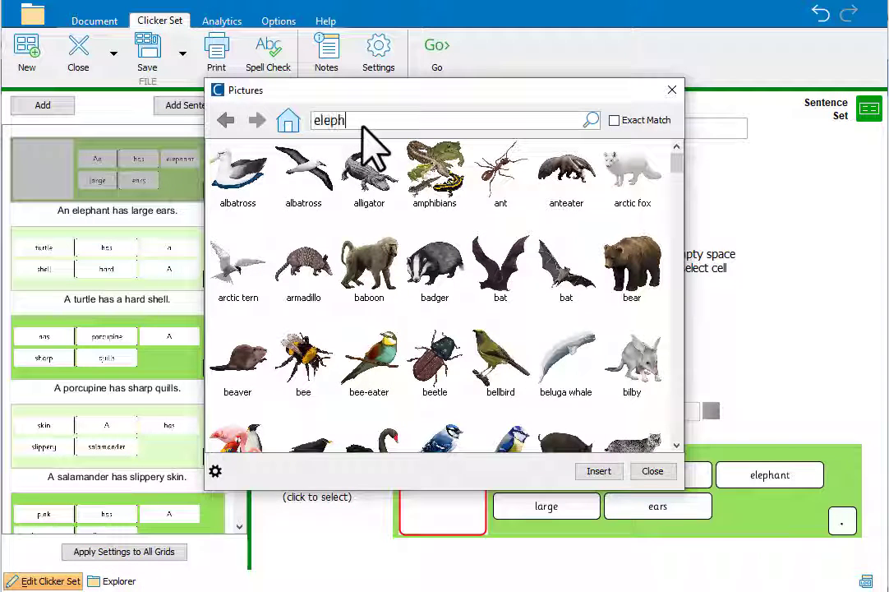
pyautogui.write('ant')
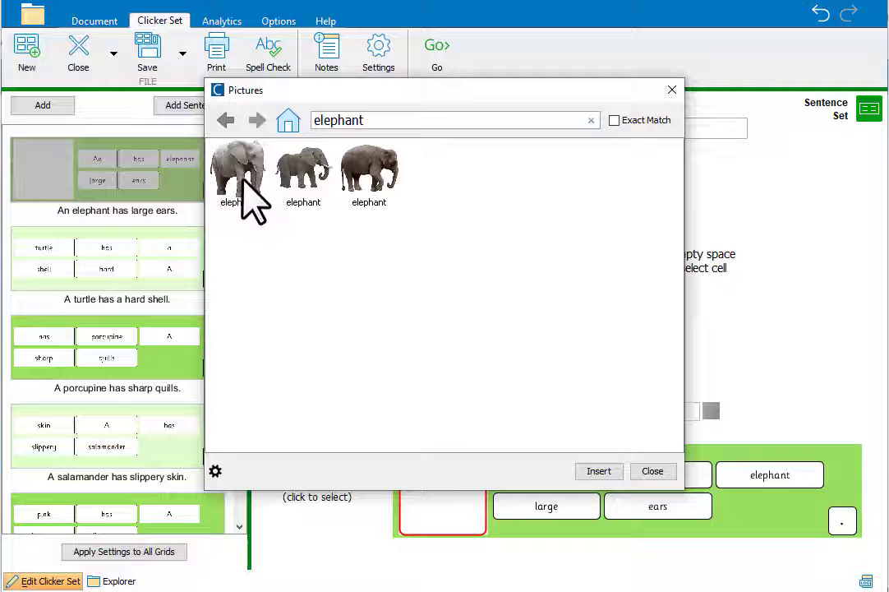
pyautogui.doubleClick(243, 179)
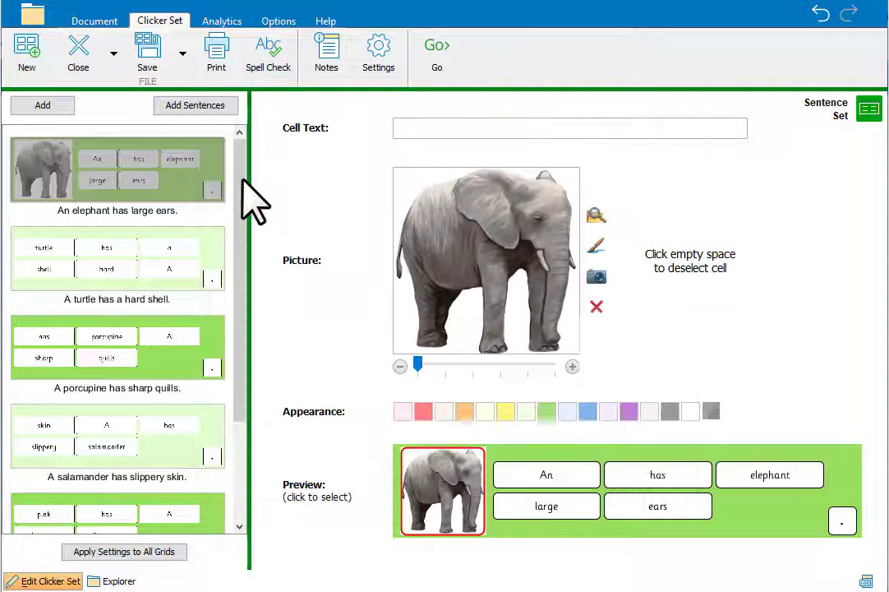
pyautogui.click(298, 189)
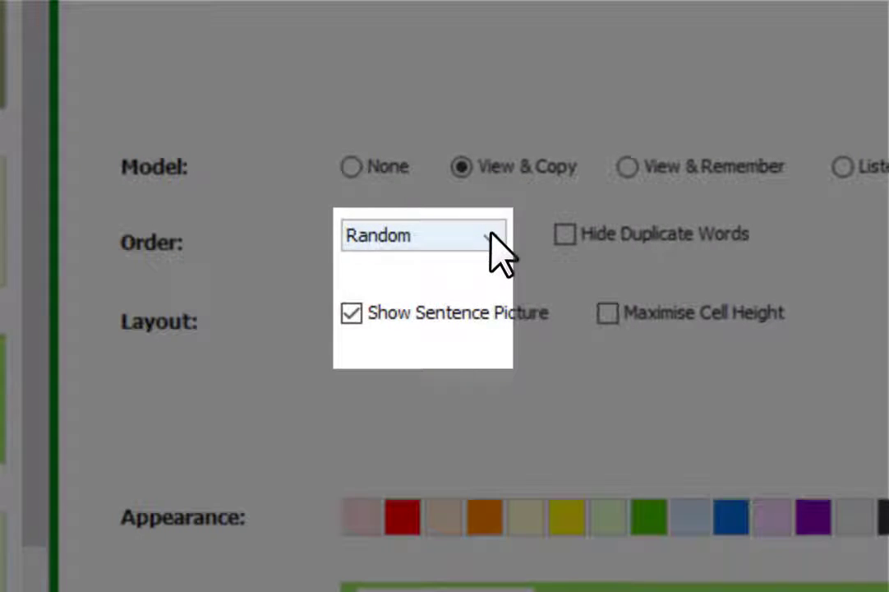
# - Keep word order Random and change the sentence to 'An (African elephant) has large ears.'
pyautogui.click(465, 265)
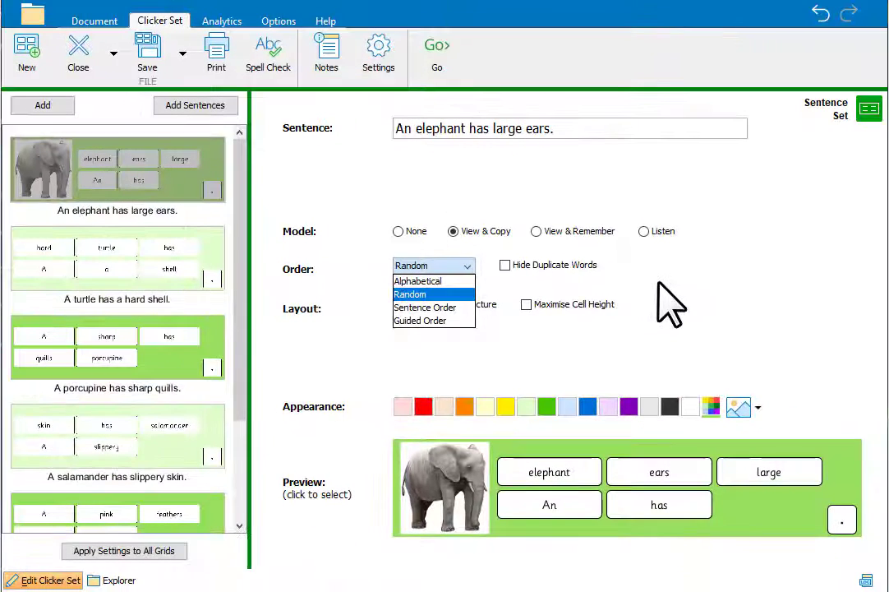
pyautogui.click(658, 282)
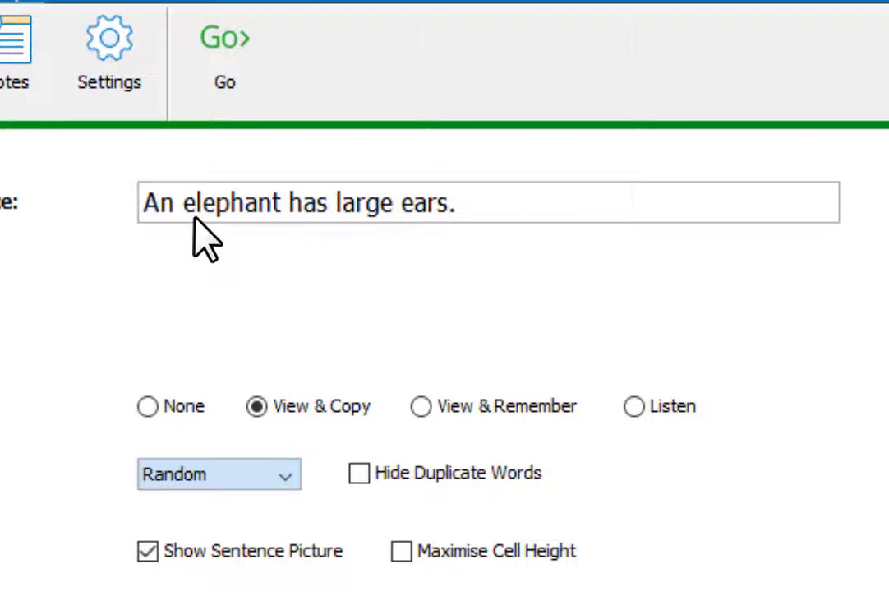
pyautogui.click(418, 134)
pyautogui.write('African')
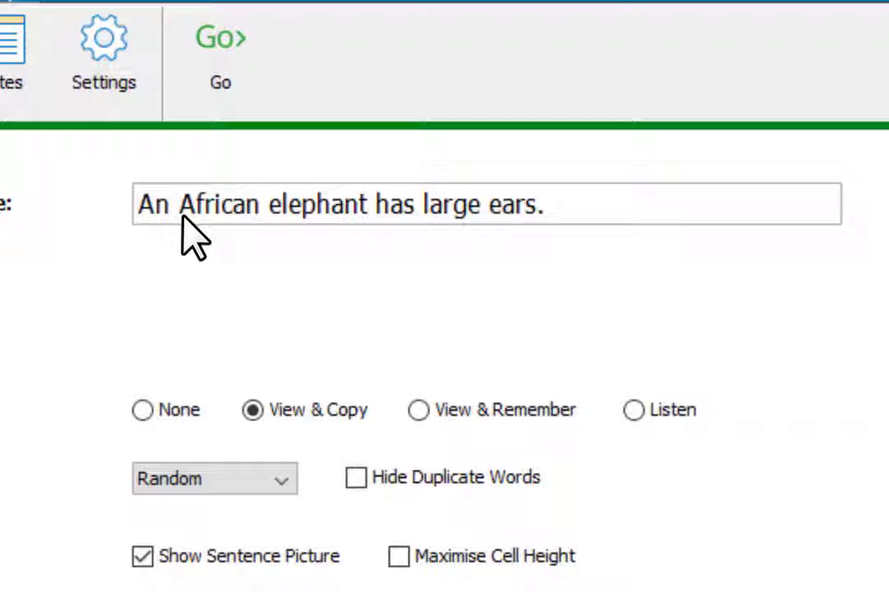
pyautogui.write('(')
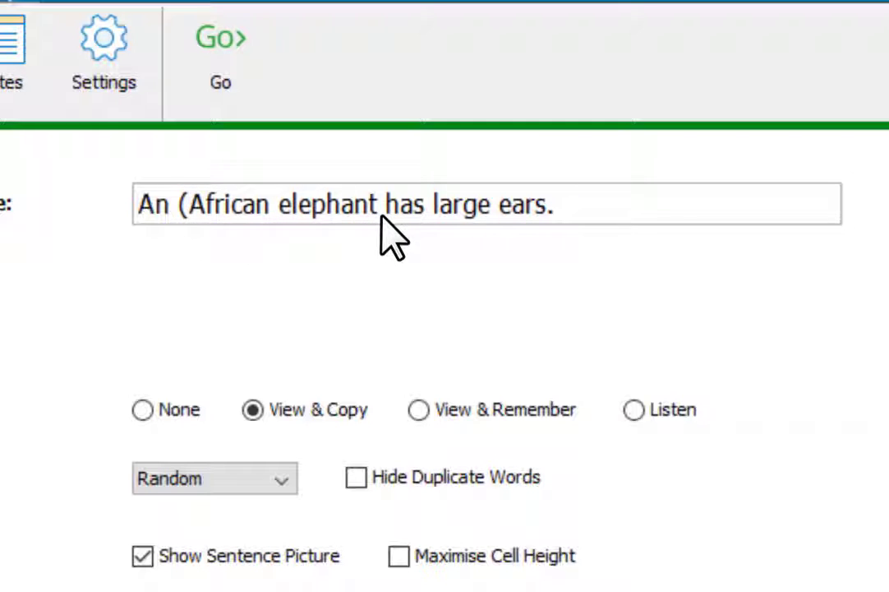
pyautogui.click(380, 219)
pyautogui.write(')')
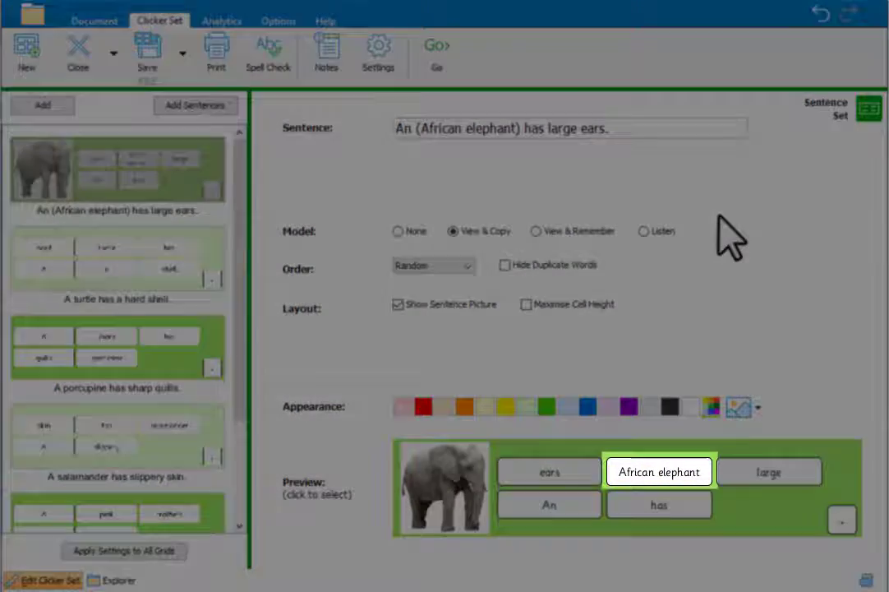
# - Change the elephant sentence grid's background colour from green to blue
pyautogui.click(577, 475)
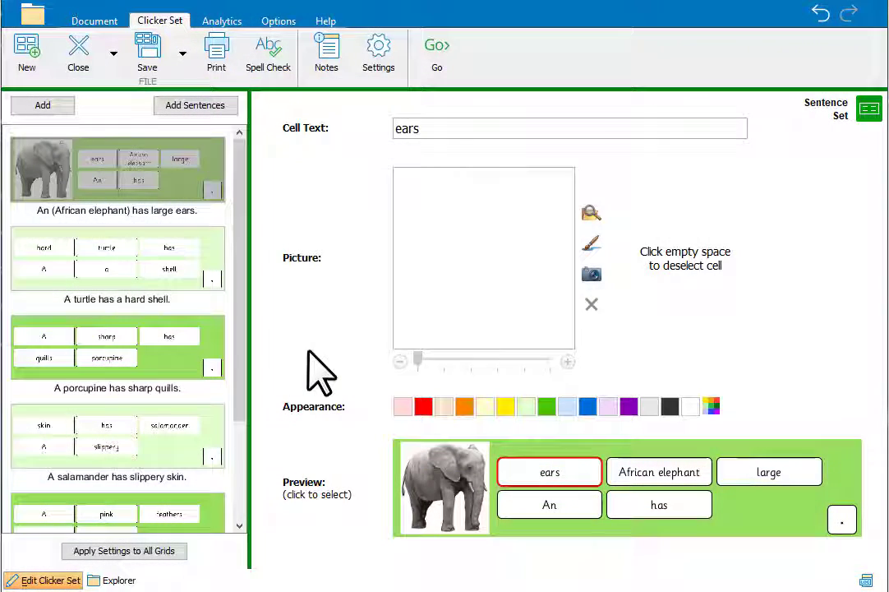
pyautogui.click(309, 351)
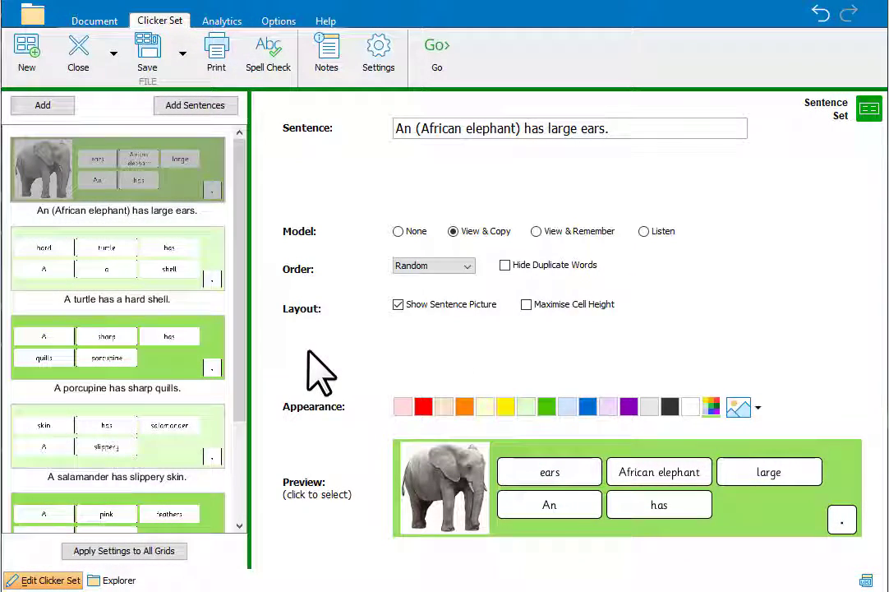
pyautogui.click(588, 406)
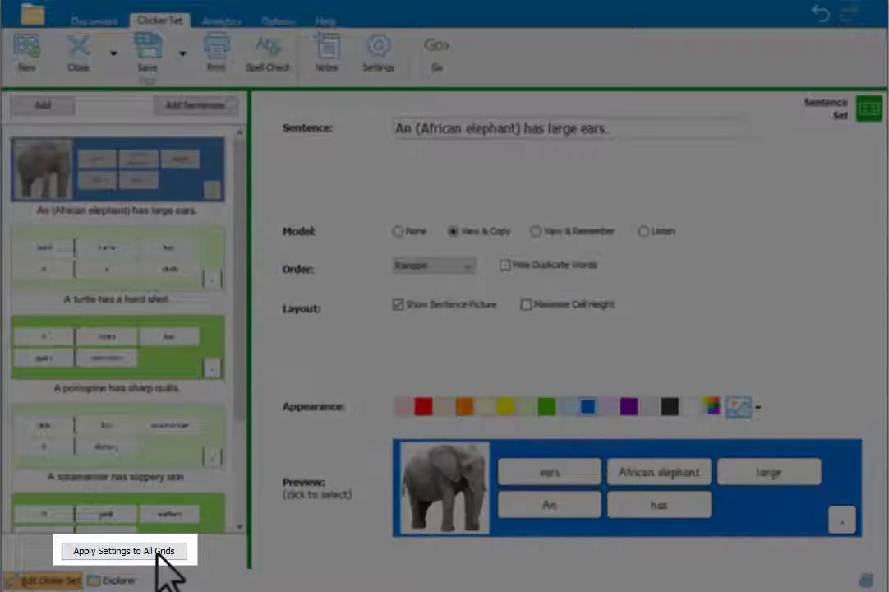
# - Apply the elephant grid's model and order settings to all grids, excluding layout and colour
pyautogui.click(156, 551)
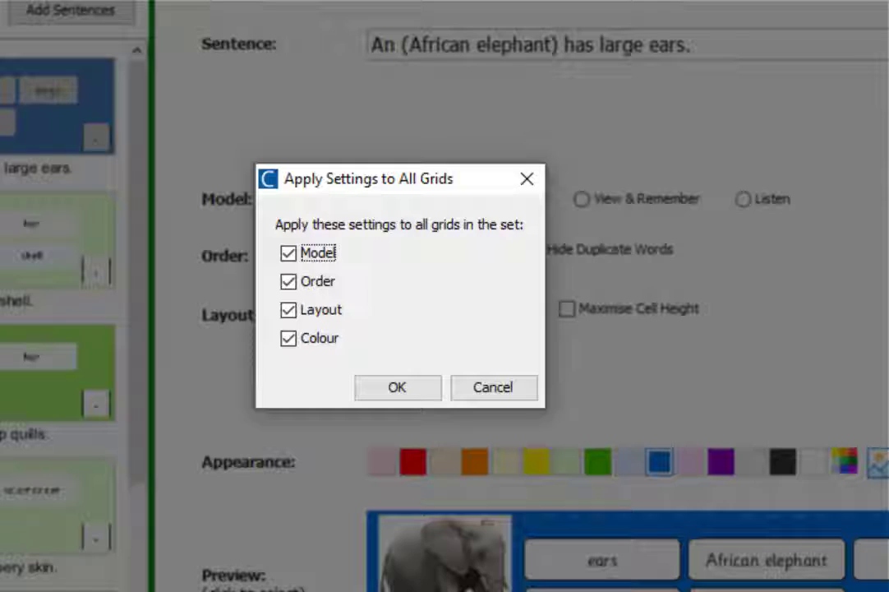
pyautogui.click(289, 310)
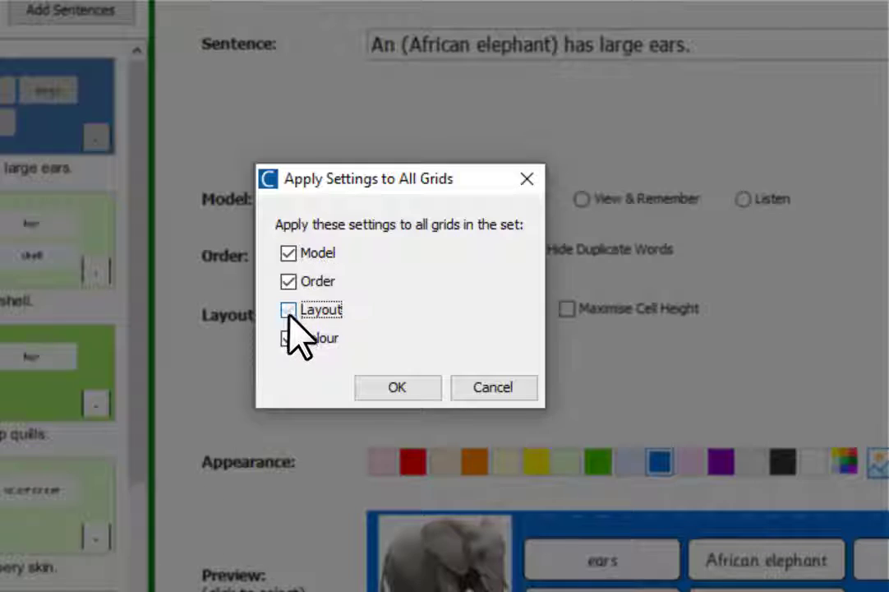
pyautogui.click(289, 338)
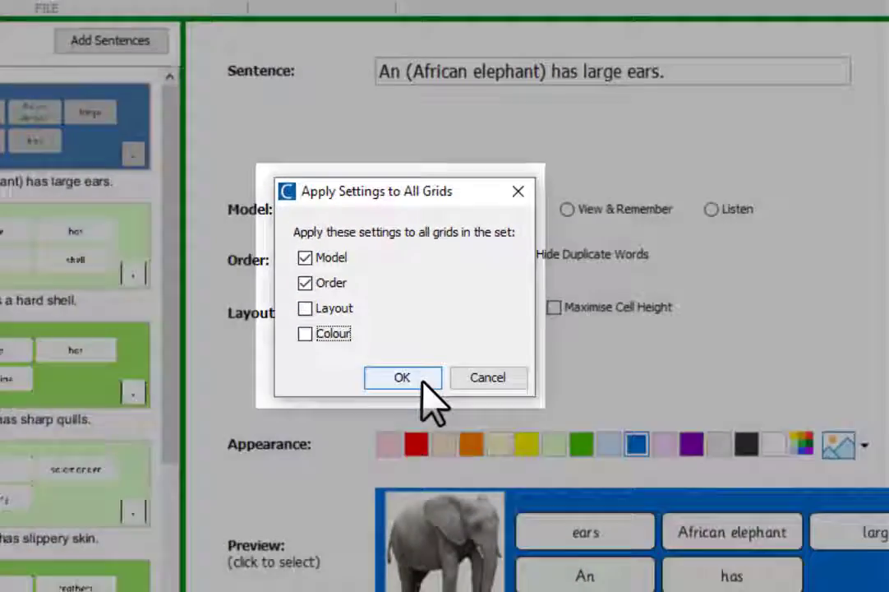
pyautogui.click(395, 385)
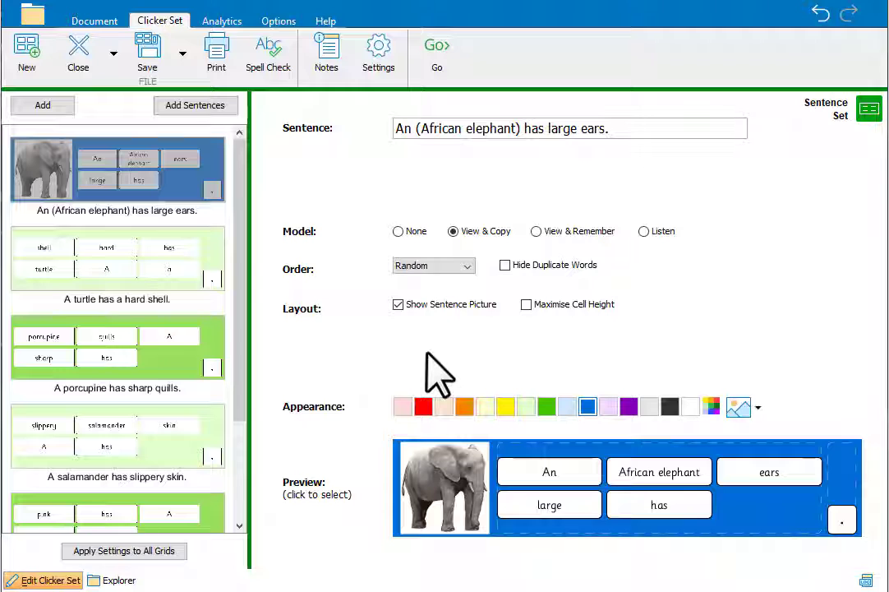
# - Run the set, advance three sentences to salamander, then bring back the Clicker Set commands
pyautogui.click(437, 53)
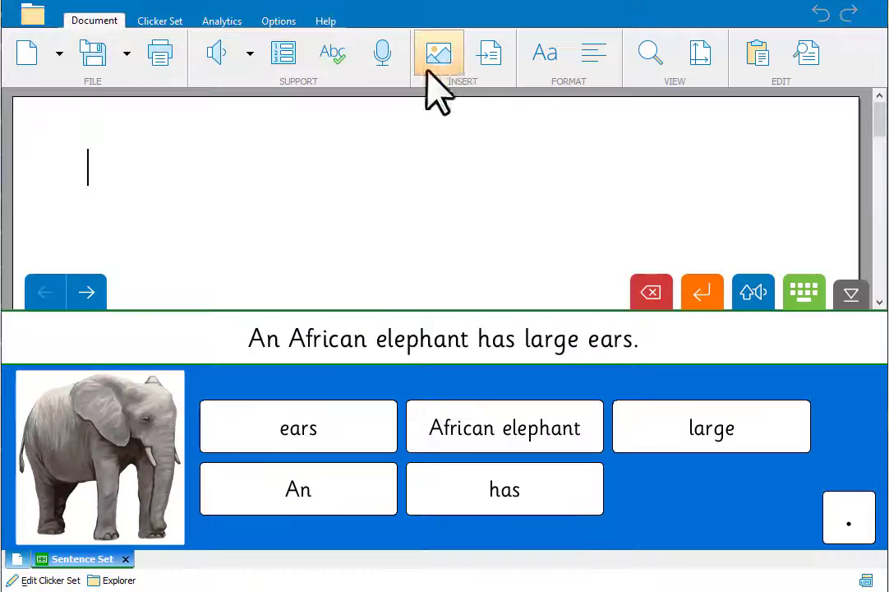
pyautogui.click(93, 301)
pyautogui.click(92, 300)
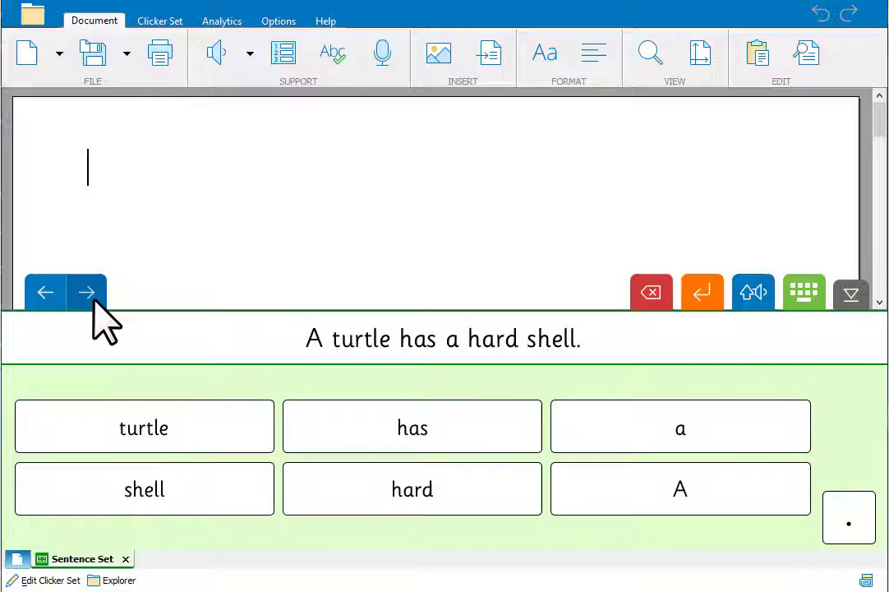
pyautogui.click(93, 300)
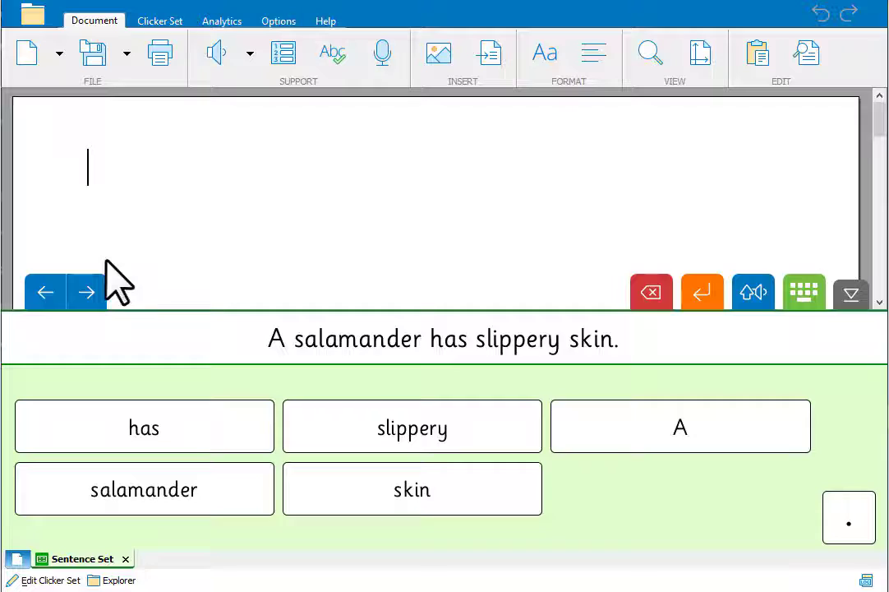
pyautogui.click(172, 21)
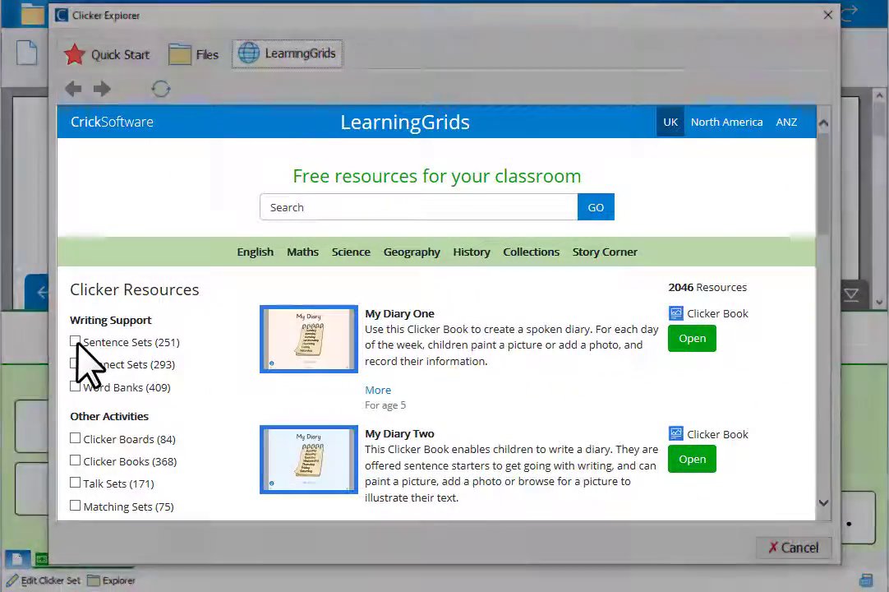
# - Filter the LearningGrids free resources to the 251 Sentence Sets
pyautogui.click(76, 341)
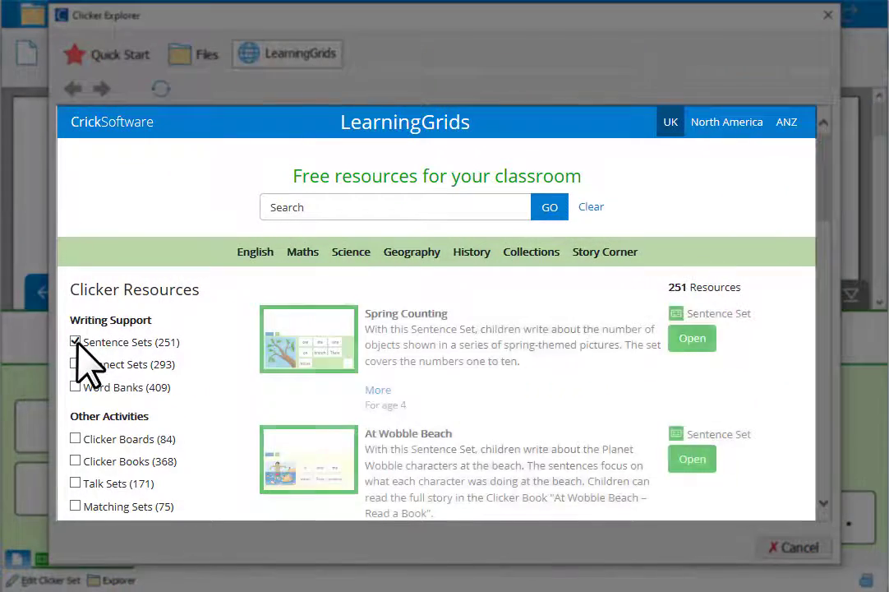